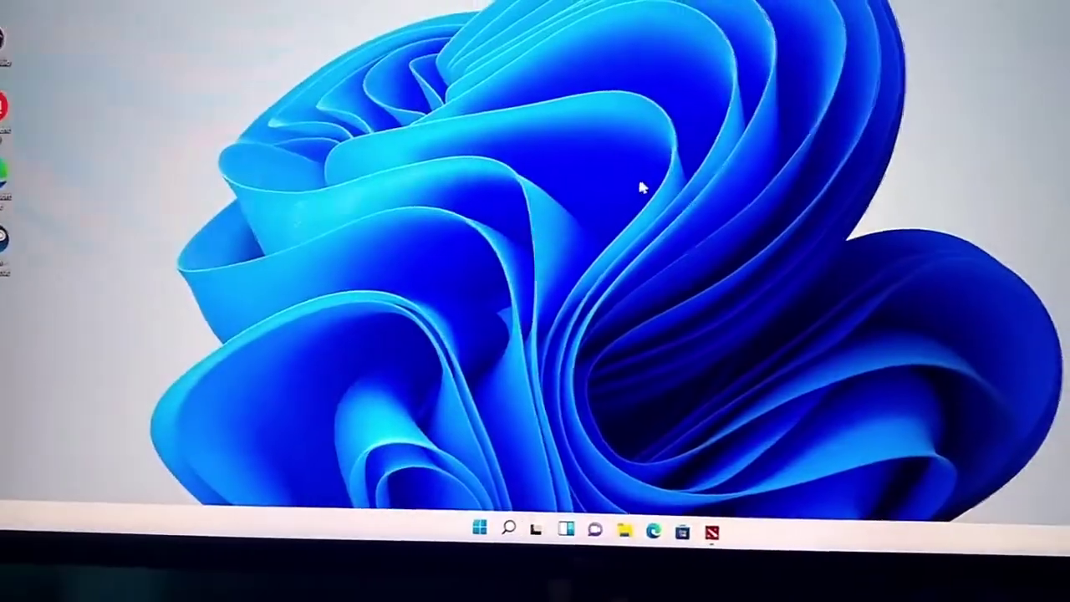
In Dota 2, raise rendering quality to Best Looking, then lower it back toward Fastest
{"action": "left_click", "coordinate": [711, 531]}
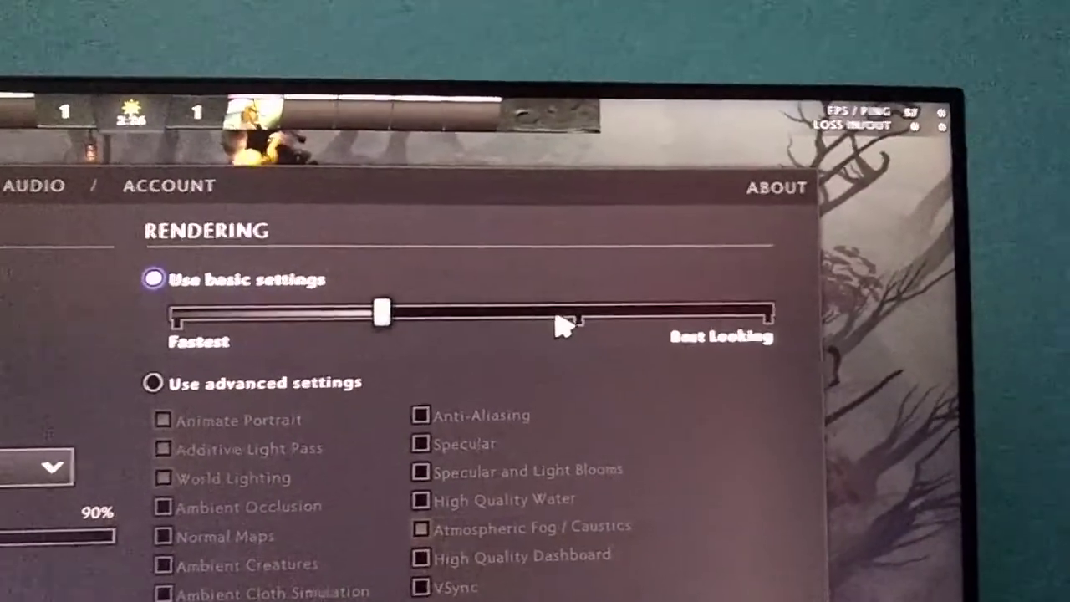
{"action": "left_click", "coordinate": [598, 280]}
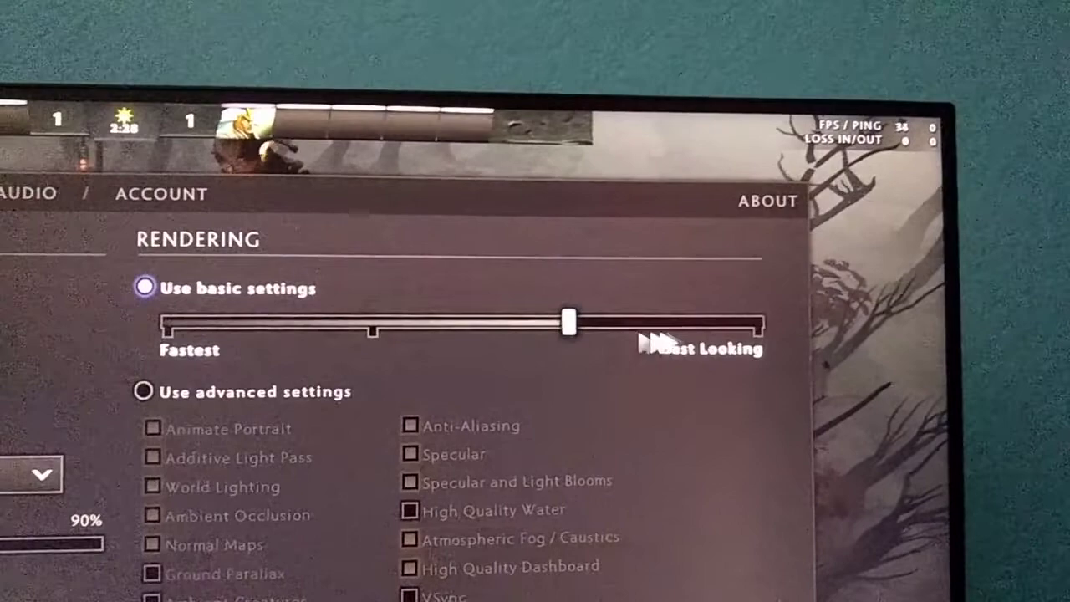
{"action": "left_click", "coordinate": [736, 330]}
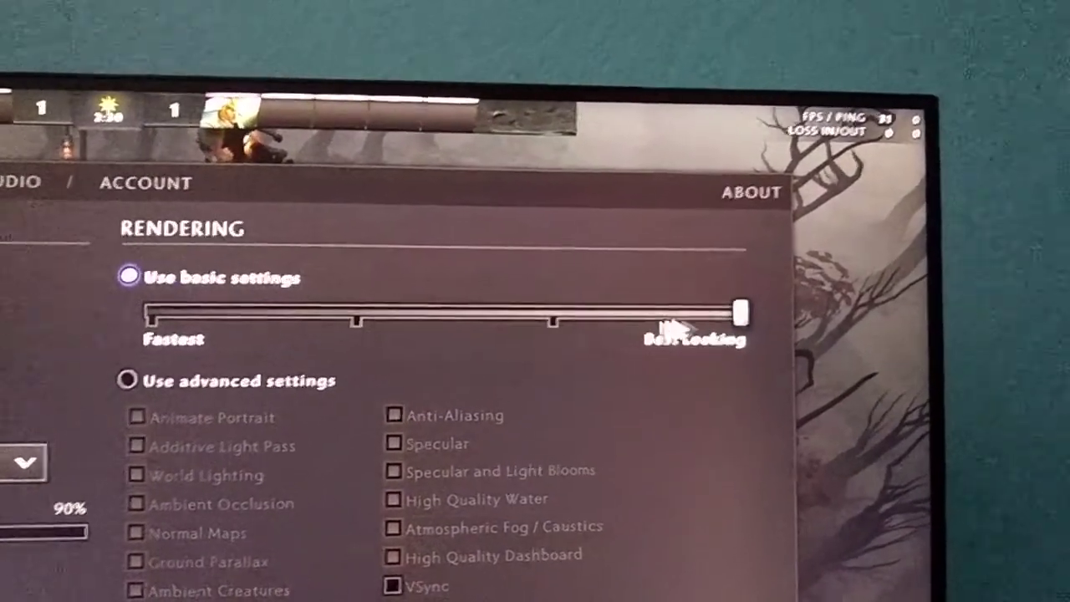
{"action": "left_click", "coordinate": [363, 299]}
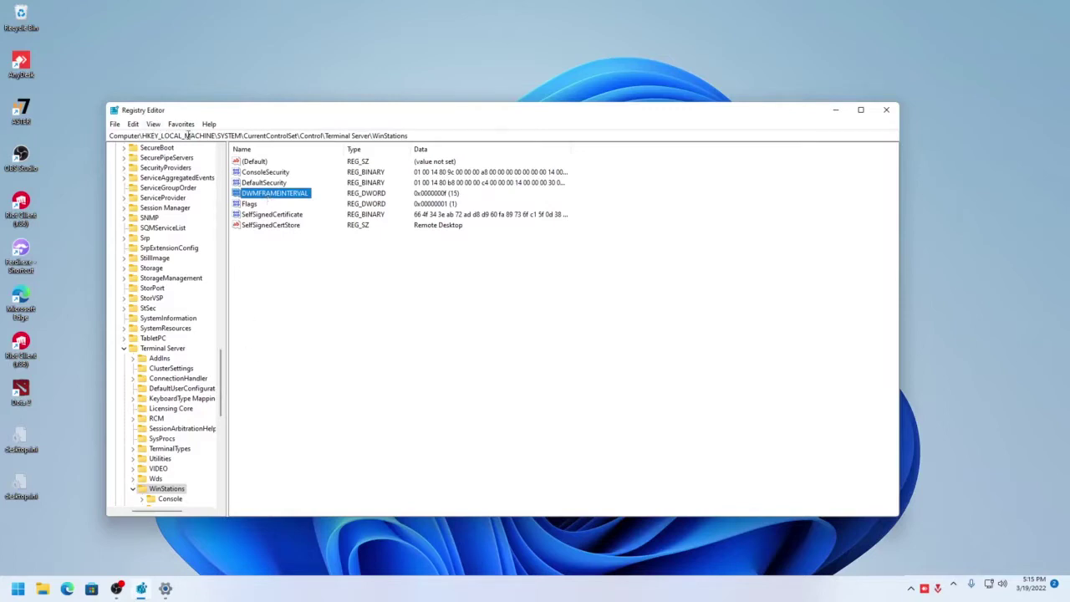
{"action": "left_click", "coordinate": [240, 136]}
{"action": "left_click_drag", "start_coordinate": [299, 135], "coordinate": [258, 135]}
{"action": "double_click", "coordinate": [313, 135]}
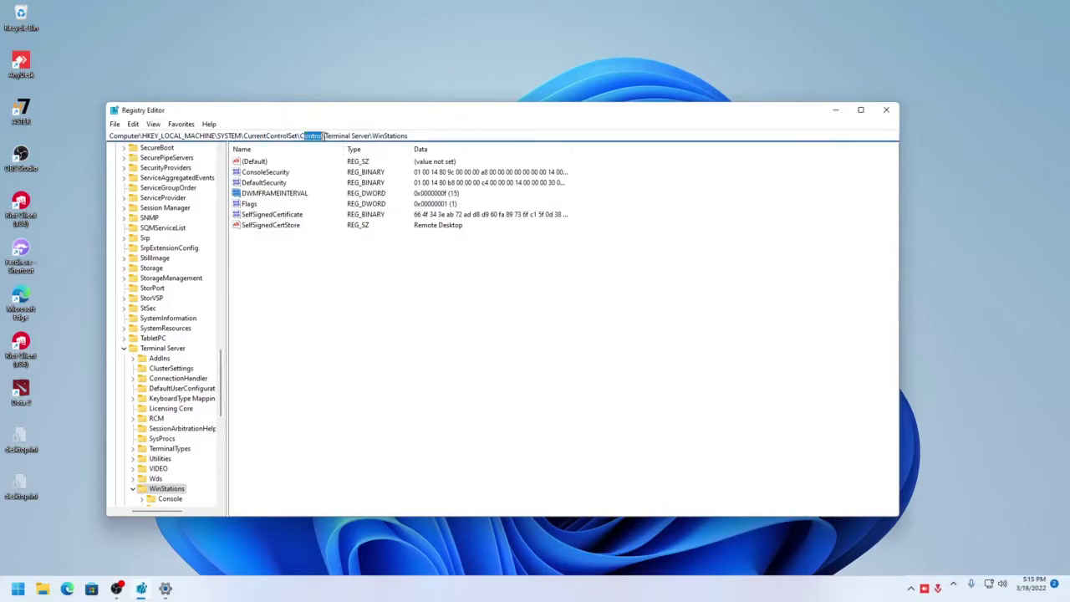
{"action": "left_click_drag", "start_coordinate": [333, 135], "coordinate": [418, 138]}
{"action": "left_click", "coordinate": [350, 267]}
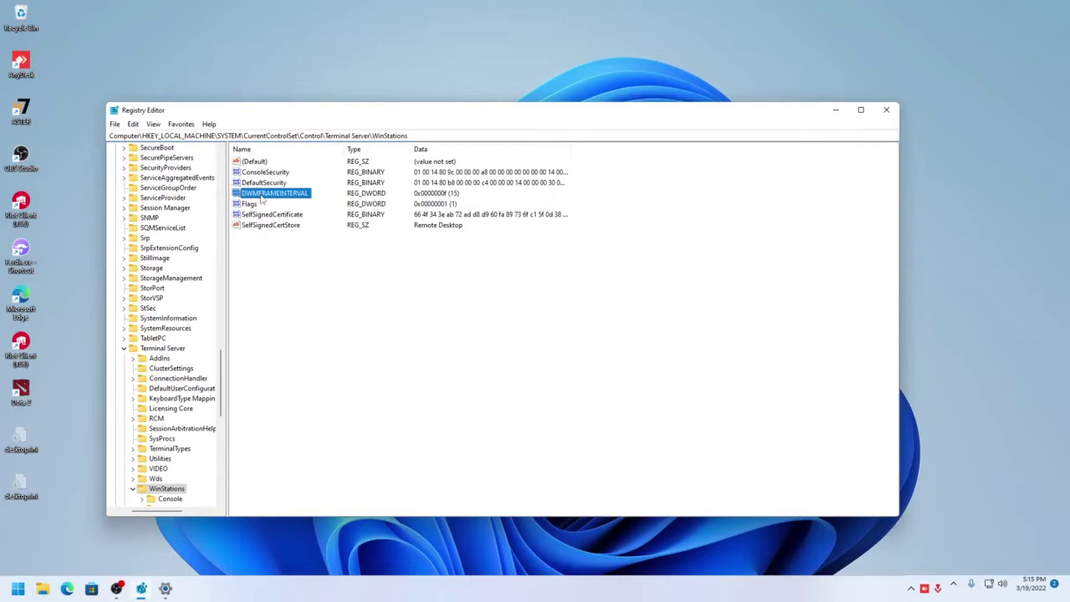
{"action": "right_click", "coordinate": [270, 248]}
{"action": "mouse_move", "coordinate": [326, 255]}
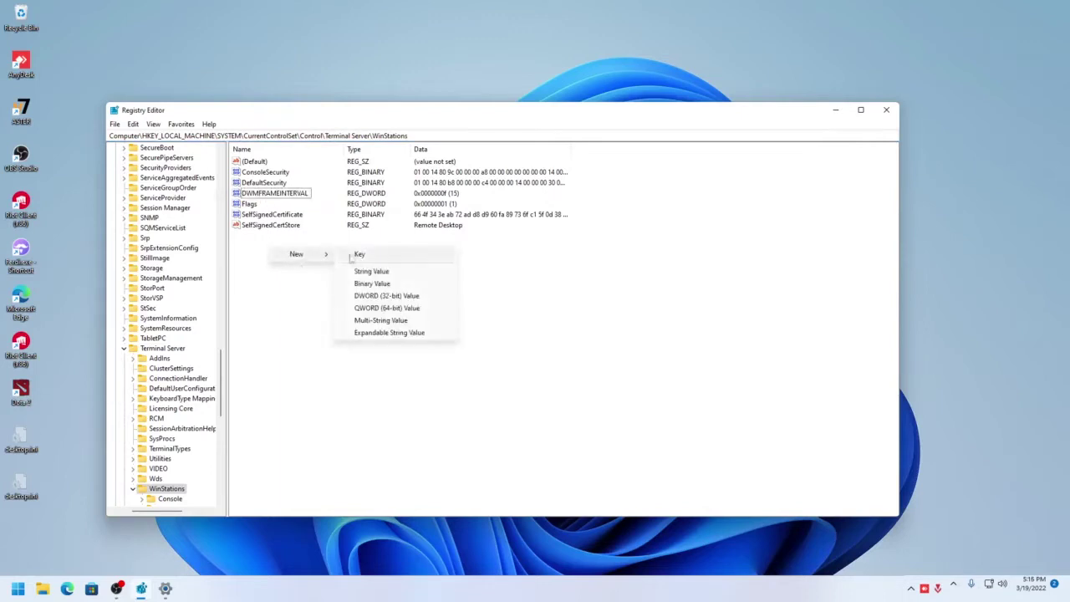
{"action": "left_click", "coordinate": [368, 298]}
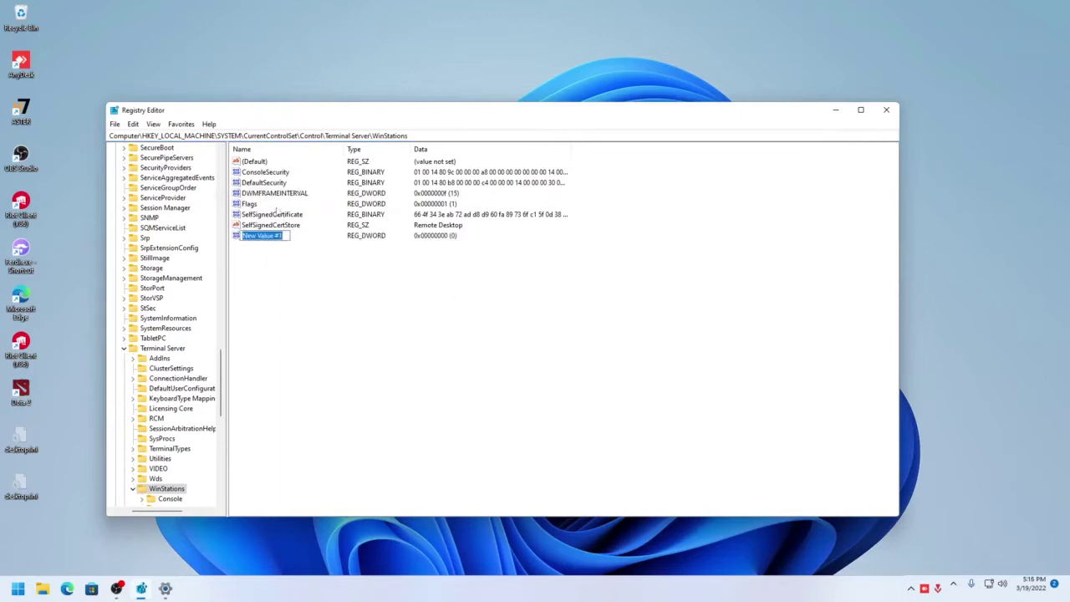
{"action": "key", "text": "Return"}
{"action": "key", "text": "Delete"}
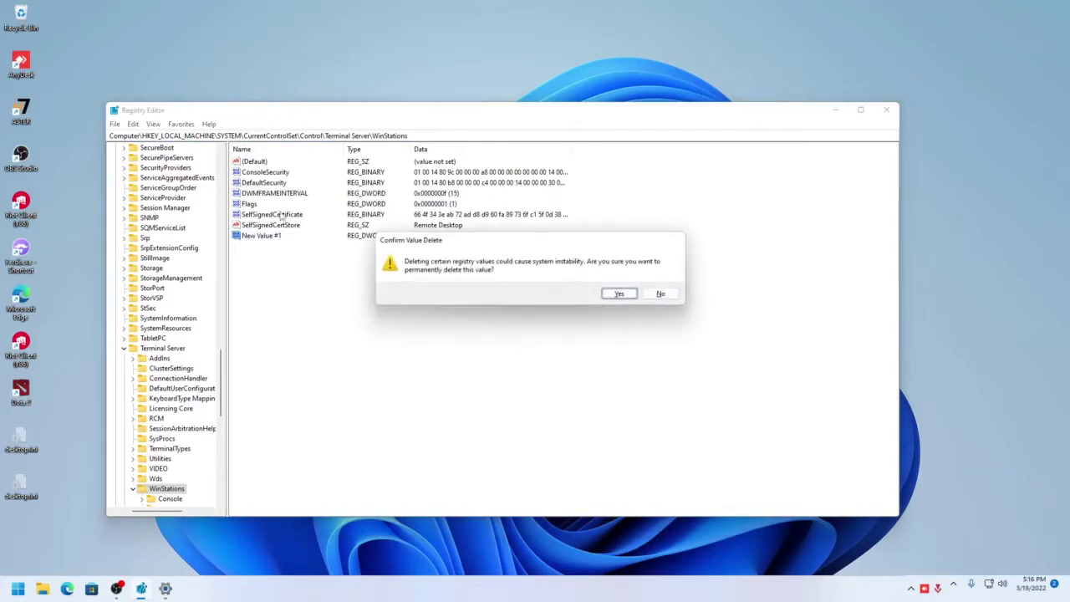
{"action": "left_click", "coordinate": [616, 294]}
{"action": "left_click", "coordinate": [273, 195]}
{"action": "double_click", "coordinate": [274, 195]}
{"action": "key", "text": "BackSpace"}
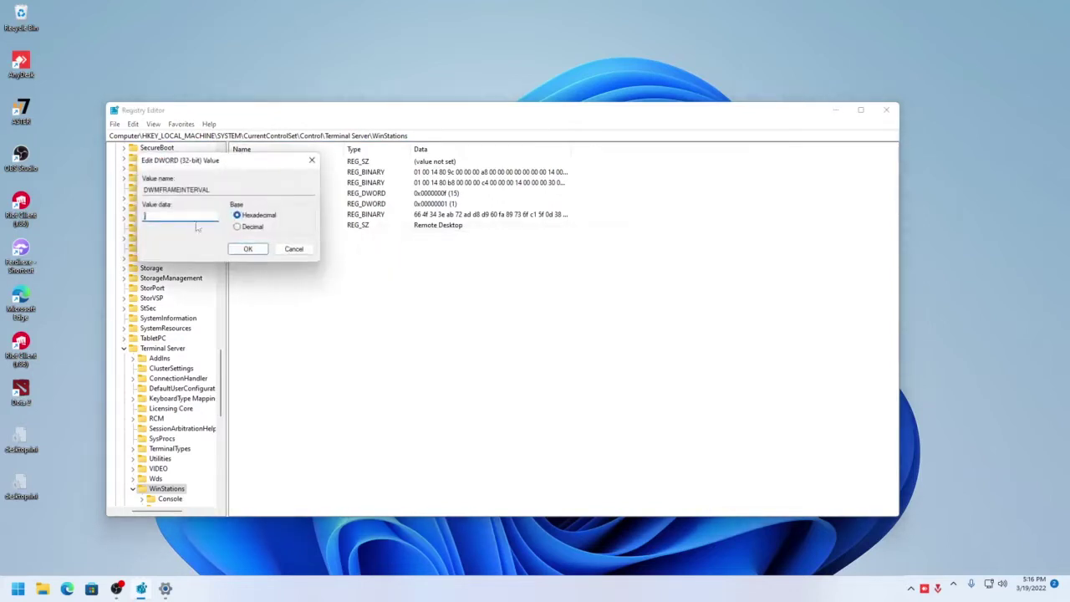
{"action": "type", "text": "f"}
{"action": "left_click", "coordinate": [237, 226]}
{"action": "left_click", "coordinate": [294, 250]}
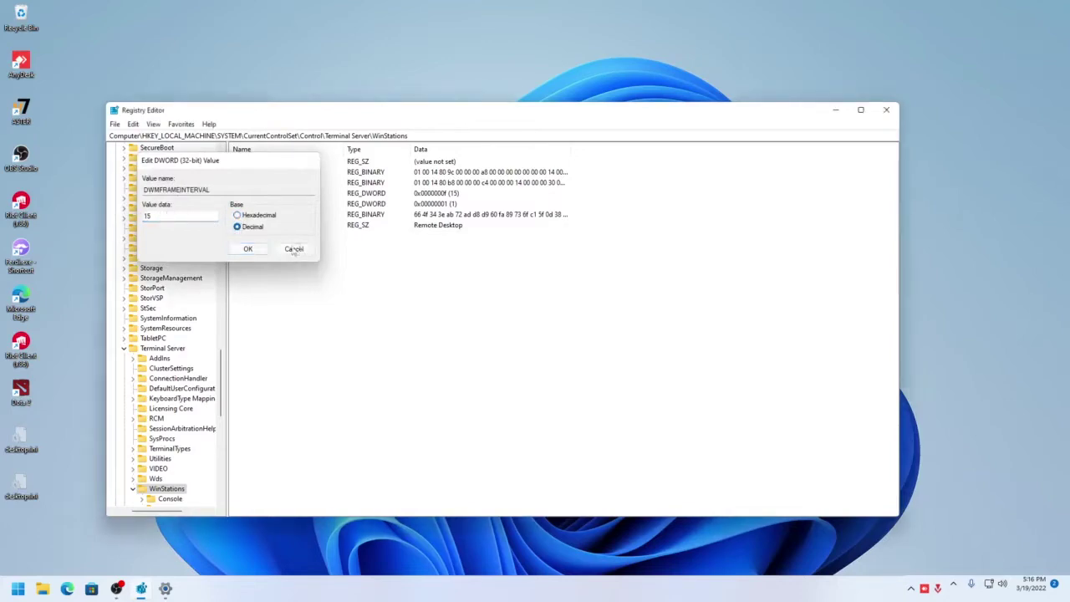
Close Registry Editor and launch the Group Policy Editor by searching 'group'
{"action": "left_click", "coordinate": [886, 109]}
{"action": "left_click", "coordinate": [18, 588]}
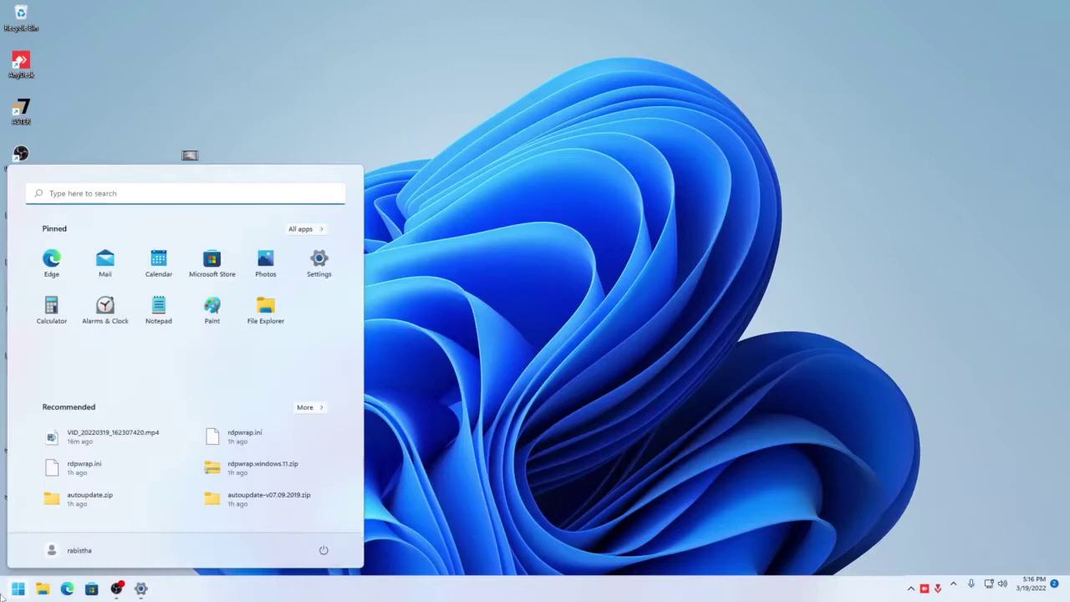
{"action": "type", "text": "group"}
{"action": "key", "text": "Return"}
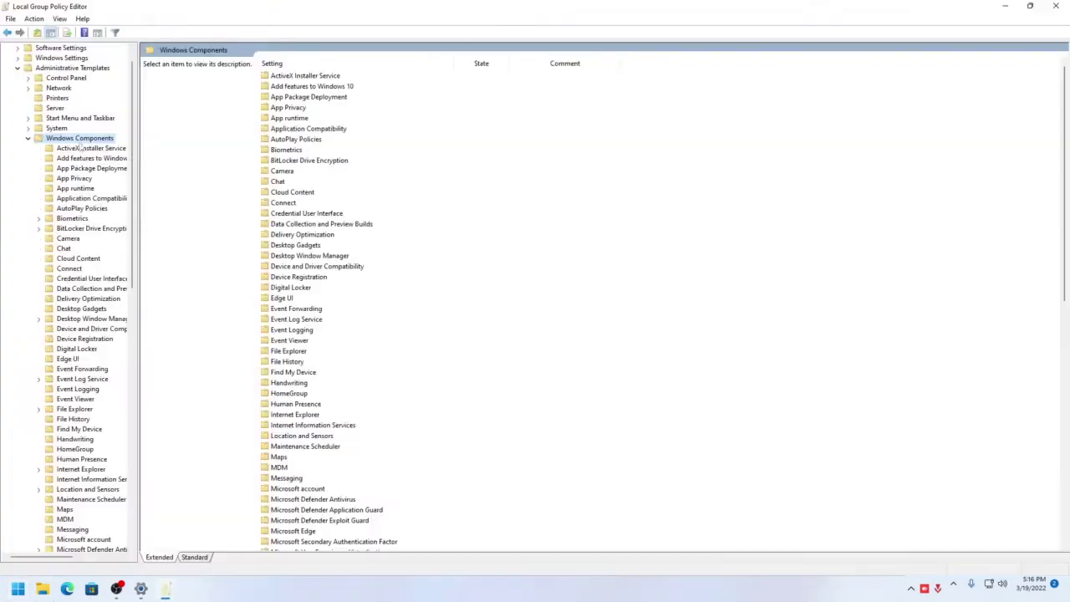
Expand Remote Desktop Services > Remote Desktop Session Host > Remote Session Environment
{"action": "scroll", "coordinate": [75, 143], "scroll_direction": "down", "scroll_amount": 5}
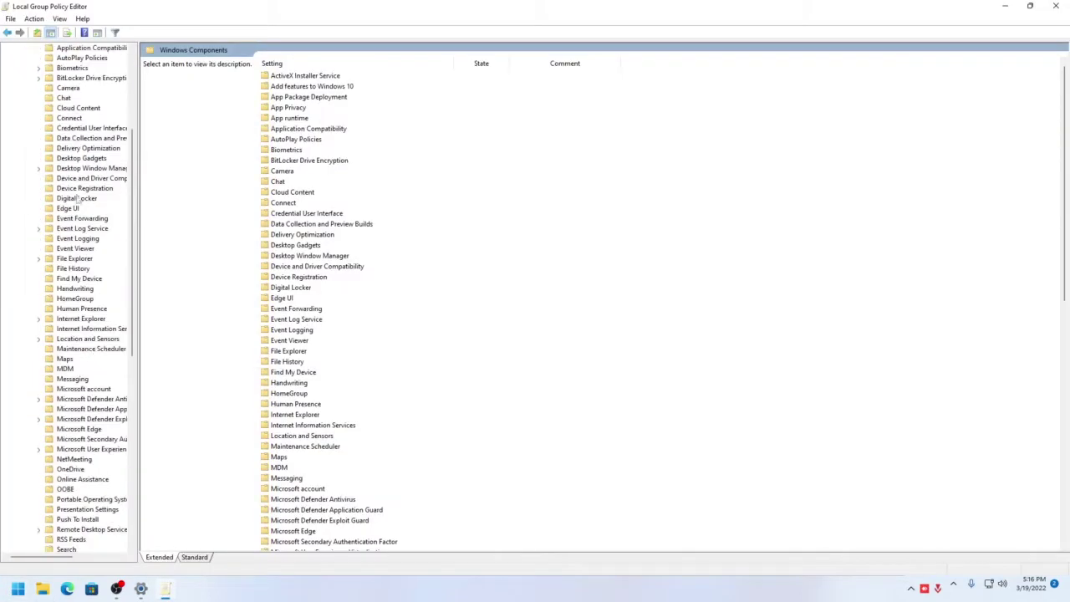
{"action": "scroll", "coordinate": [77, 198], "scroll_direction": "up", "scroll_amount": 6}
{"action": "scroll", "coordinate": [75, 250], "scroll_direction": "down", "scroll_amount": 5}
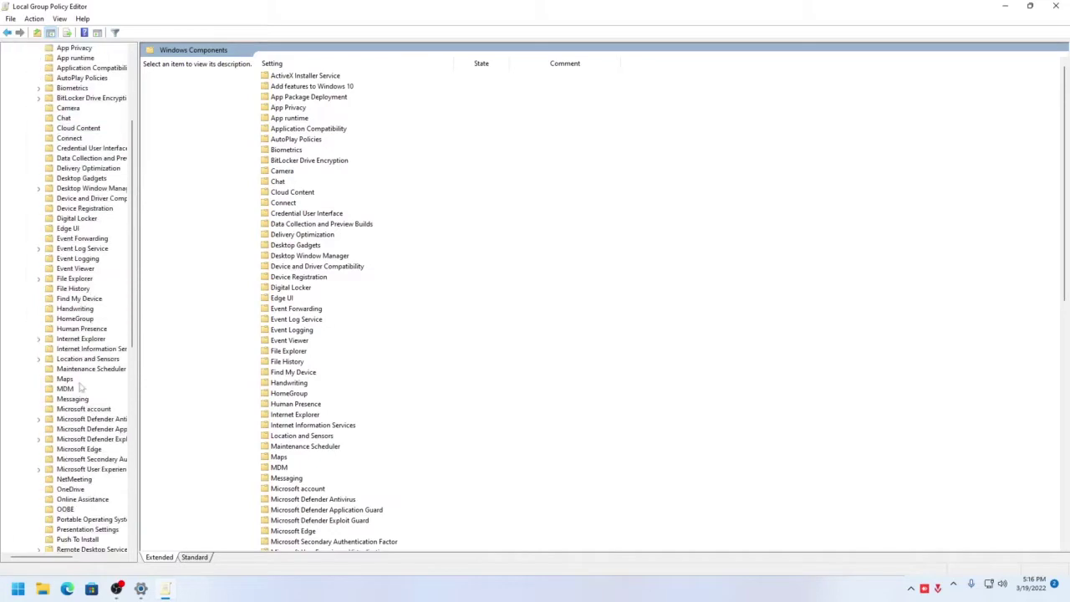
{"action": "scroll", "coordinate": [81, 388], "scroll_direction": "down", "scroll_amount": 3}
{"action": "left_click", "coordinate": [90, 459]}
{"action": "double_click", "coordinate": [92, 460]}
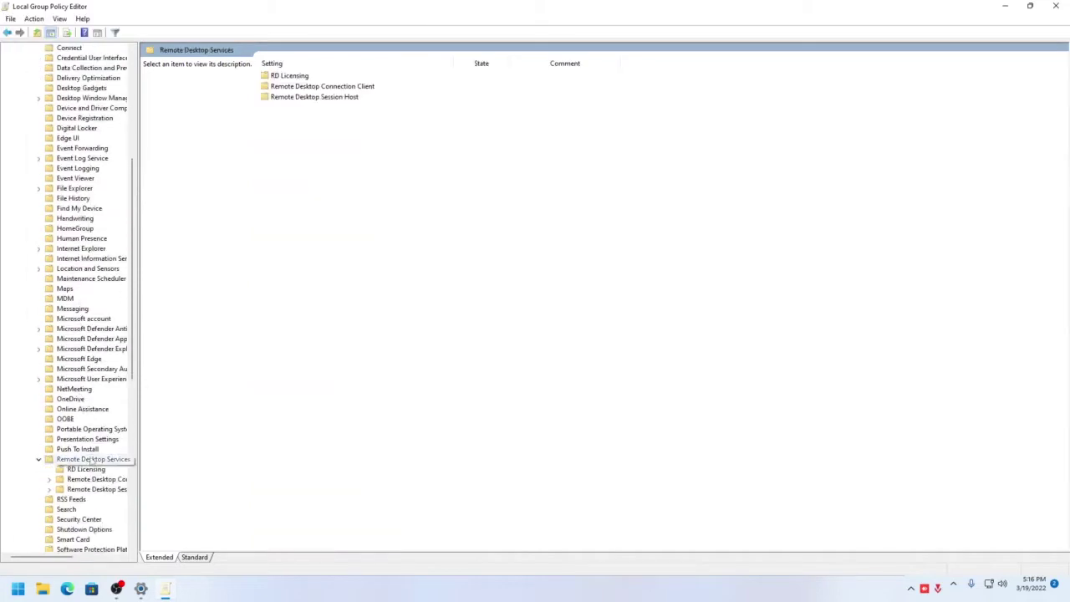
{"action": "double_click", "coordinate": [94, 490]}
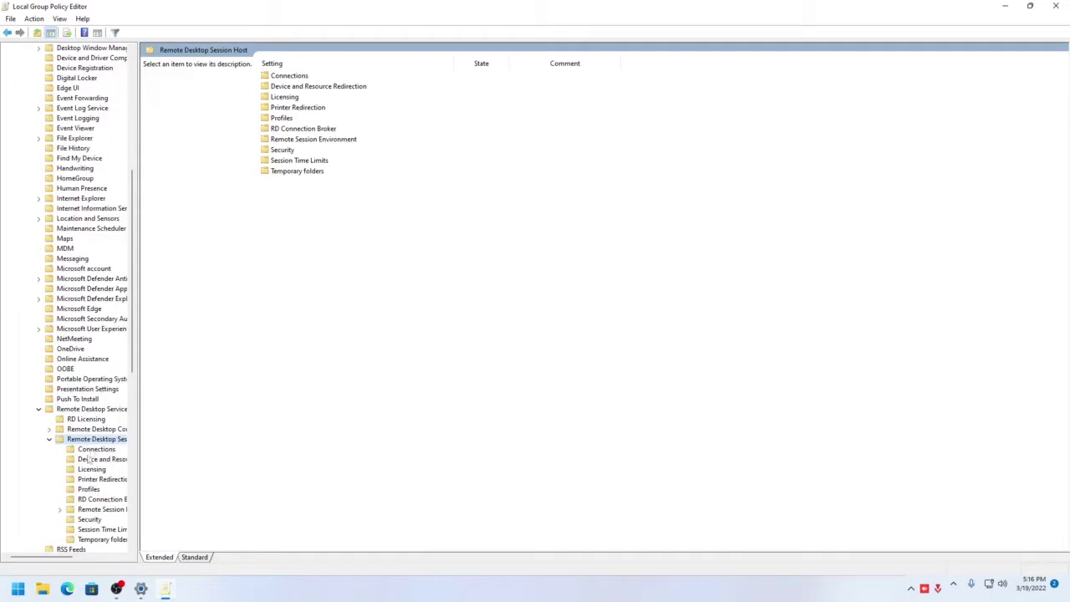
{"action": "double_click", "coordinate": [94, 509]}
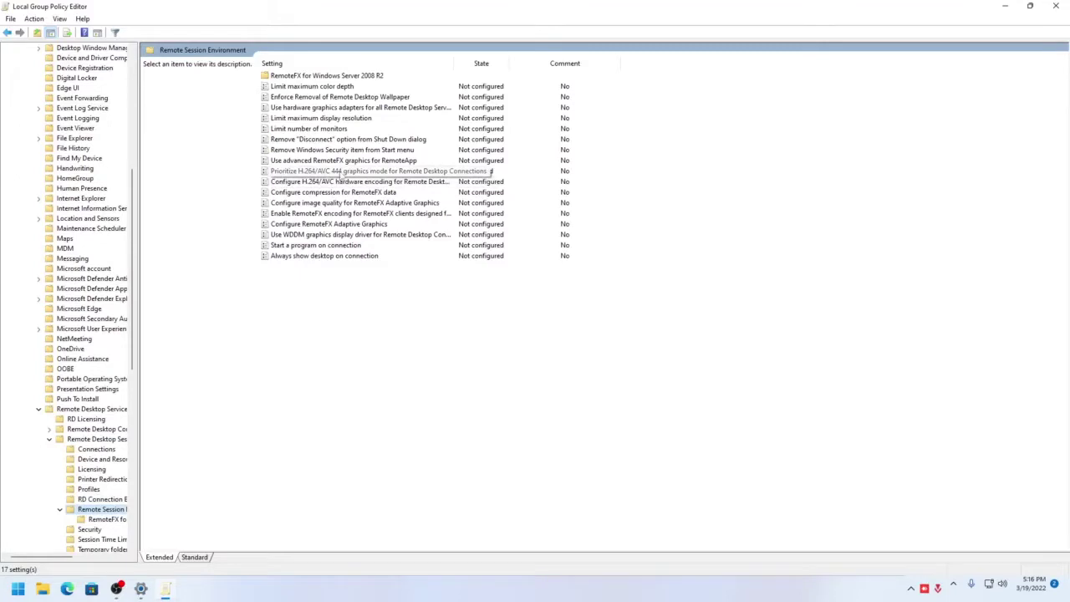
Enable 'Prioritize H.264/AVC 444 graphics mode' and close the Group Policy Editor
{"action": "double_click", "coordinate": [369, 177]}
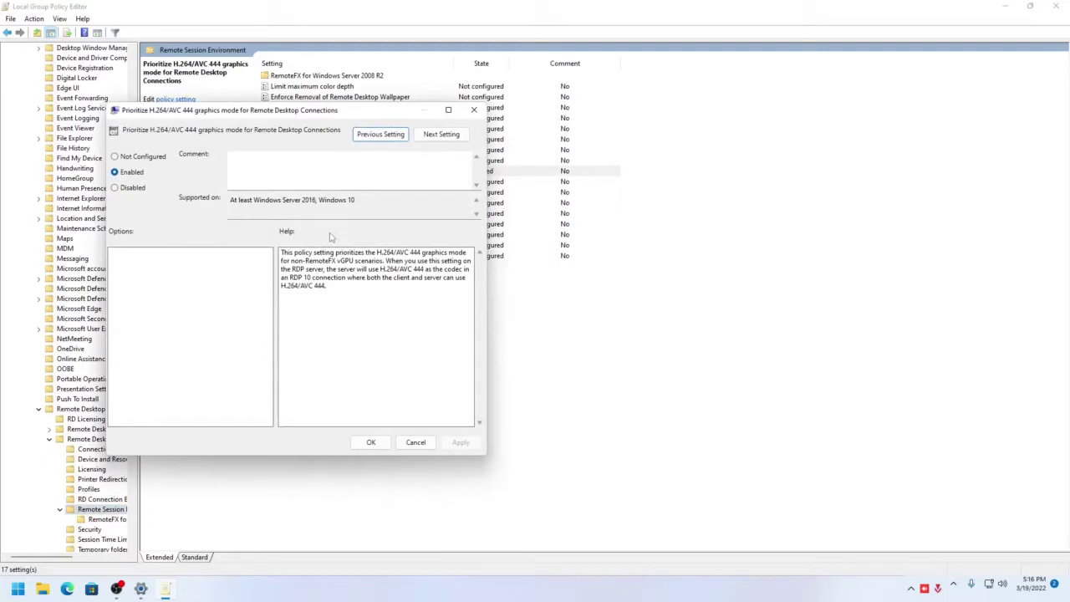
{"action": "left_click", "coordinate": [370, 442]}
{"action": "key", "text": "alt+F4"}
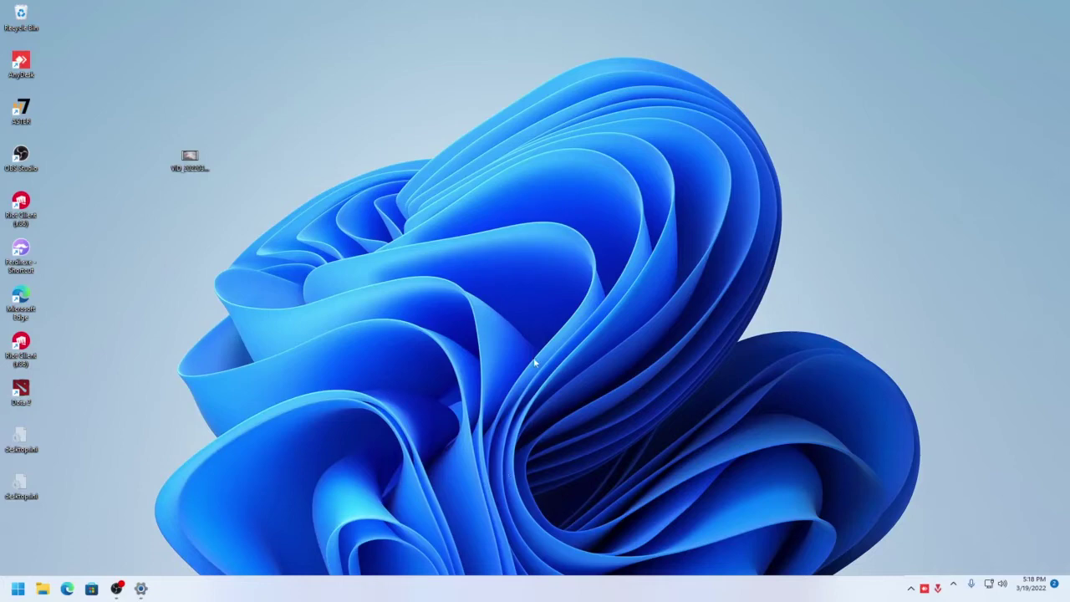
Open Advanced display from the desktop's Display settings to view the 1920 × 1080, 75 Hz monitor
{"action": "right_click", "coordinate": [504, 179]}
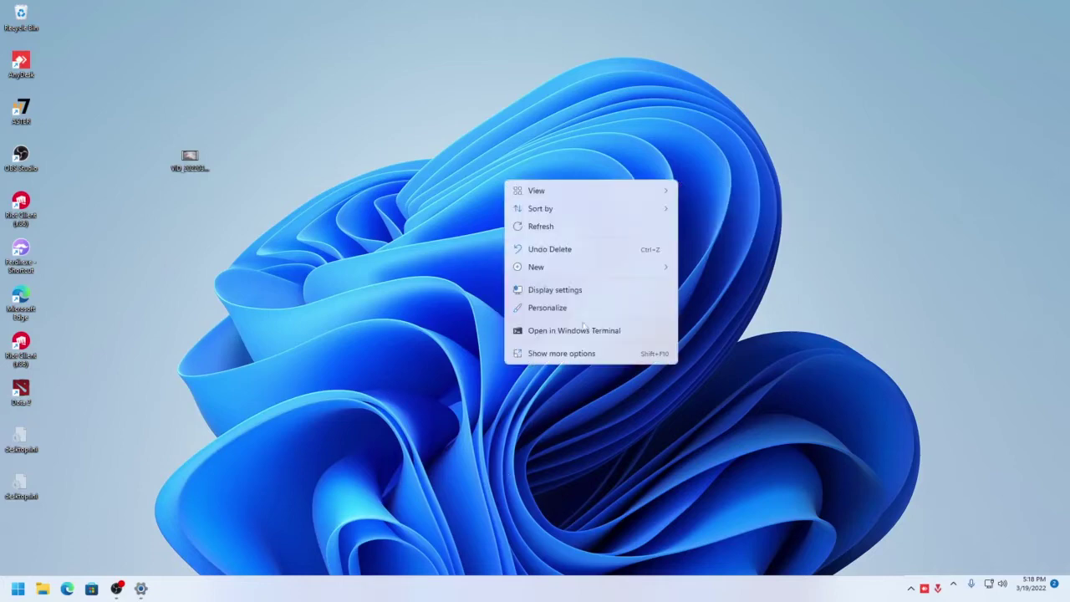
{"action": "left_click", "coordinate": [572, 303]}
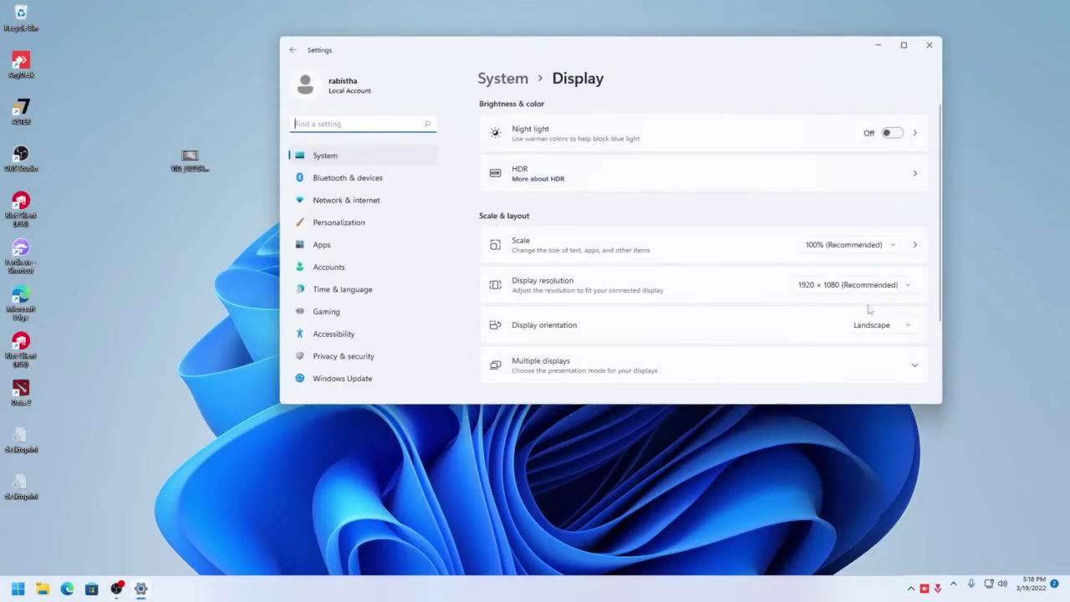
{"action": "scroll", "coordinate": [861, 326], "scroll_direction": "down", "scroll_amount": 3}
{"action": "left_click", "coordinate": [866, 334]}
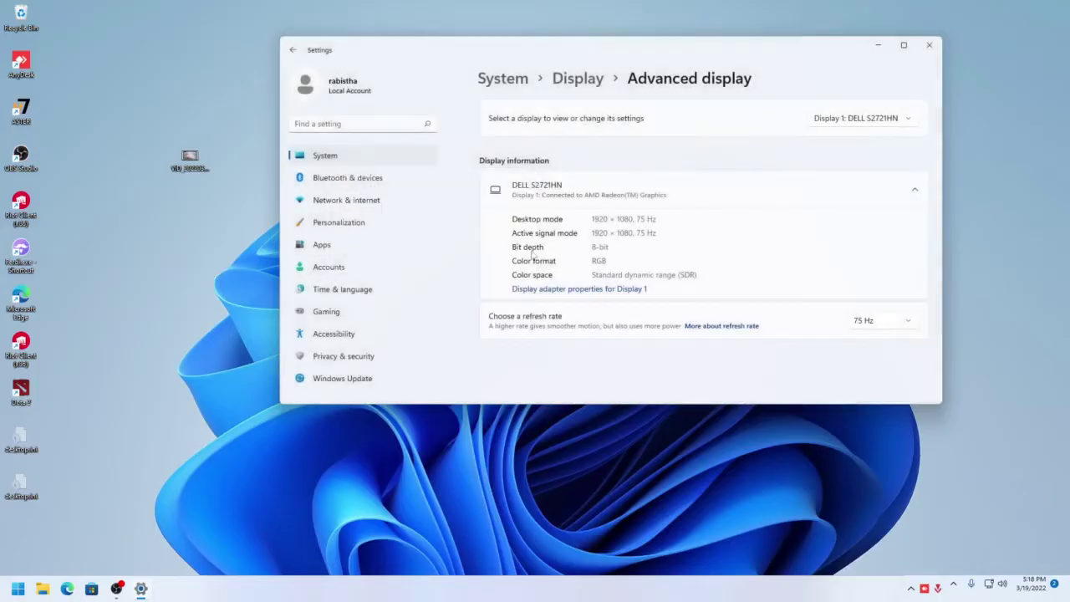
Connect via Remote Desktop Connection to 127.0.0.2 with the account password, then open Edge remotely
{"action": "left_click", "coordinate": [16, 589]}
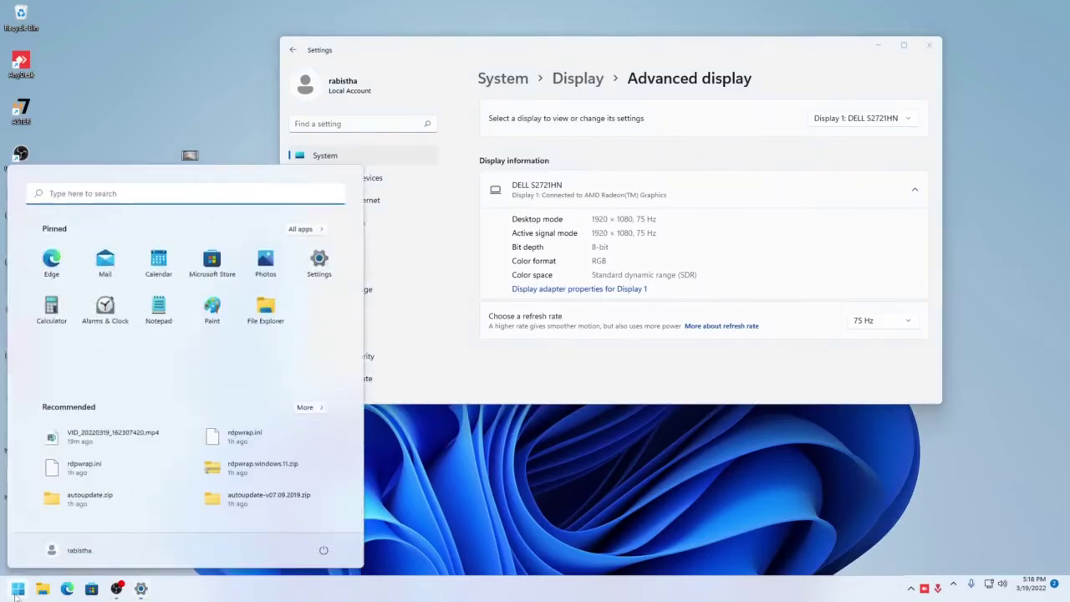
{"action": "type", "text": "remote"}
{"action": "key", "text": "Return"}
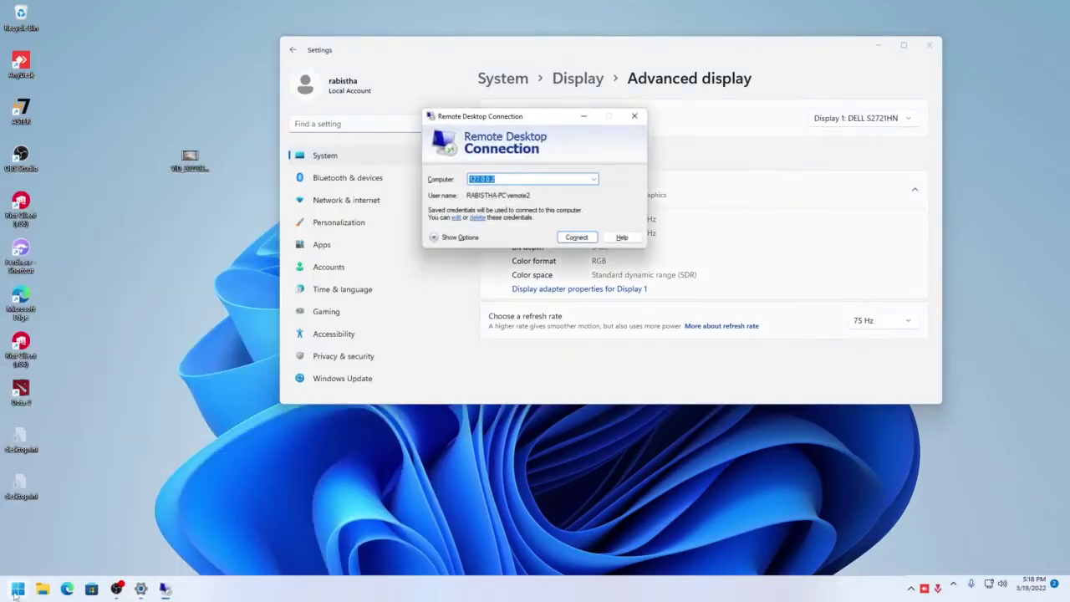
{"action": "left_click", "coordinate": [576, 237]}
{"action": "type", "text": "a"}
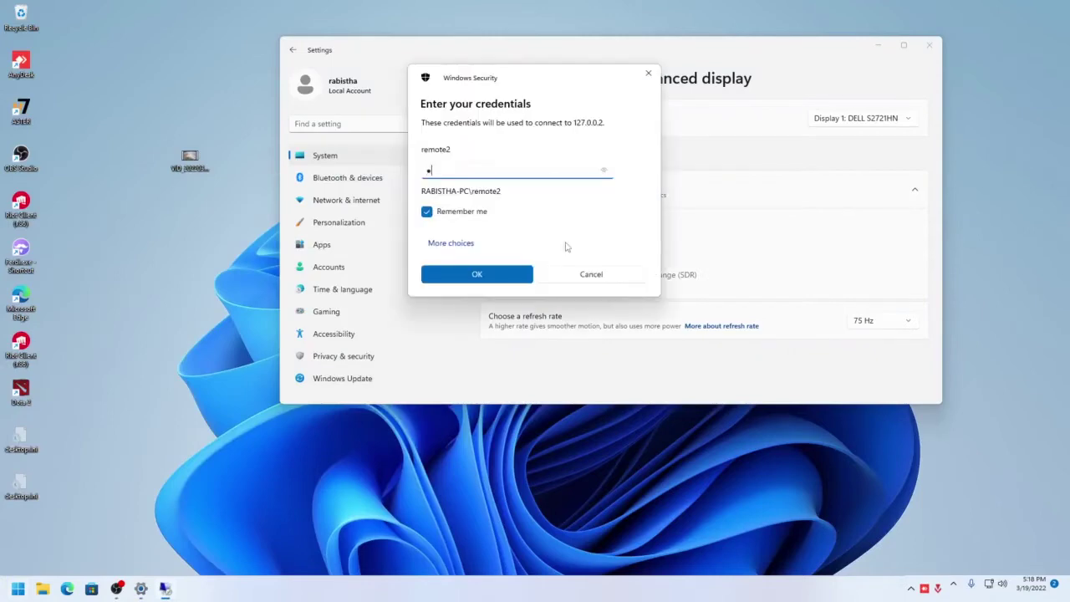
{"action": "key", "text": "BackSpace"}
{"action": "key", "text": "BackSpace"}
{"action": "key", "text": "BackSpace"}
{"action": "type", "text": "password"}
{"action": "key", "text": "Return"}
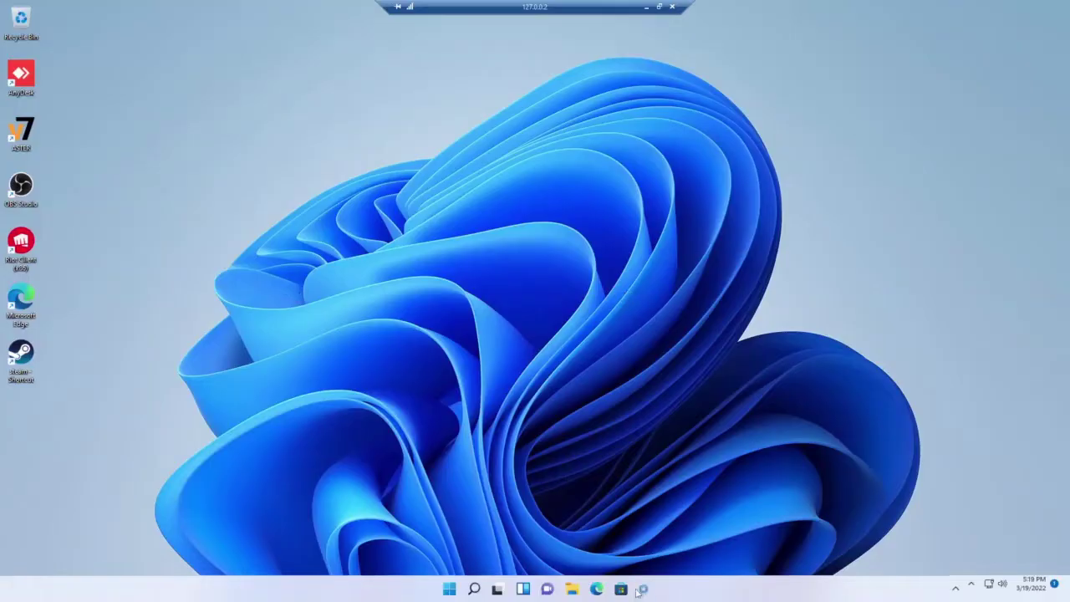
{"action": "left_click", "coordinate": [596, 588]}
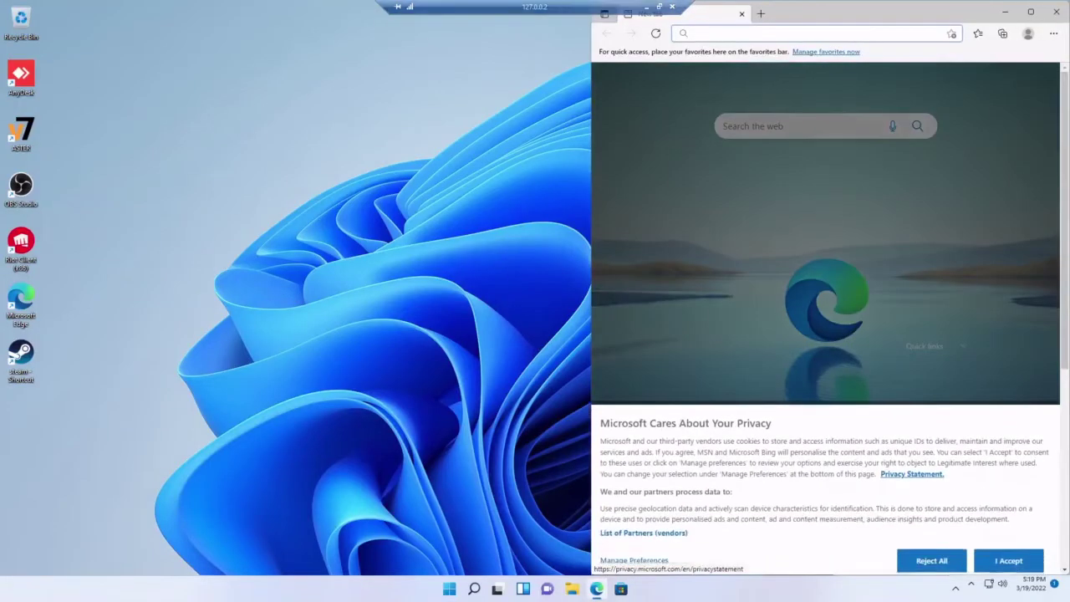
Load testufo.com in the remote Edge and maximize the window, showing about 64 fps
{"action": "type", "text": "testufo.c"}
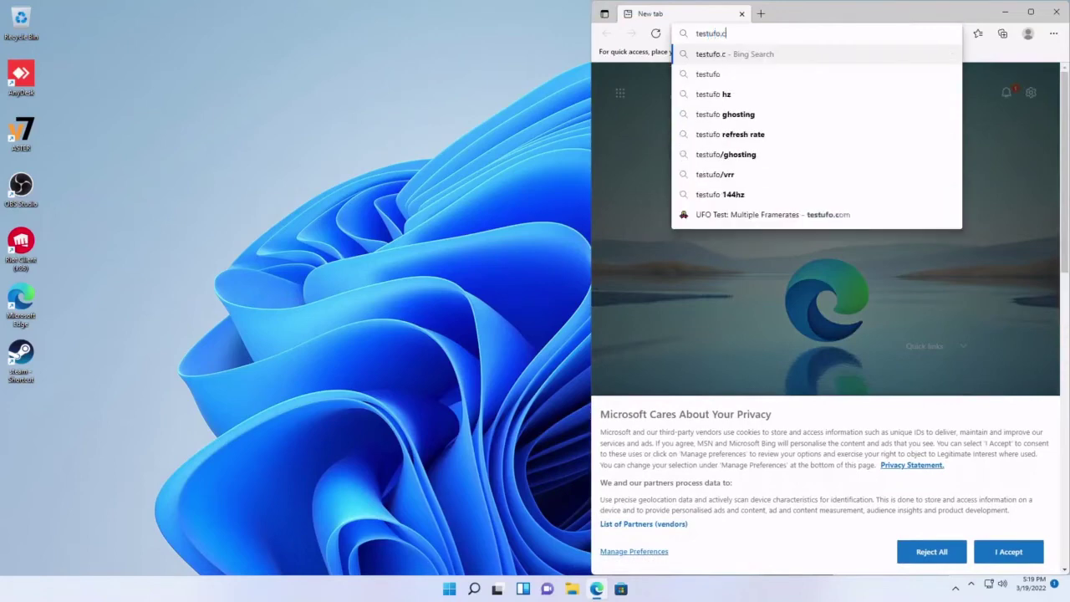
{"action": "key", "text": "Return"}
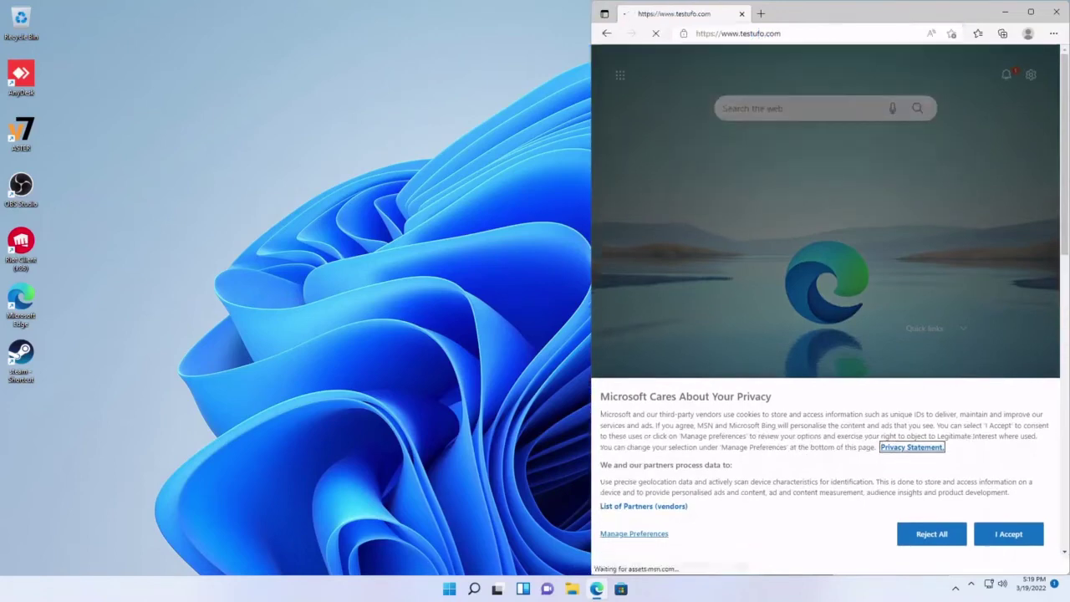
{"action": "key", "text": "super+Left"}
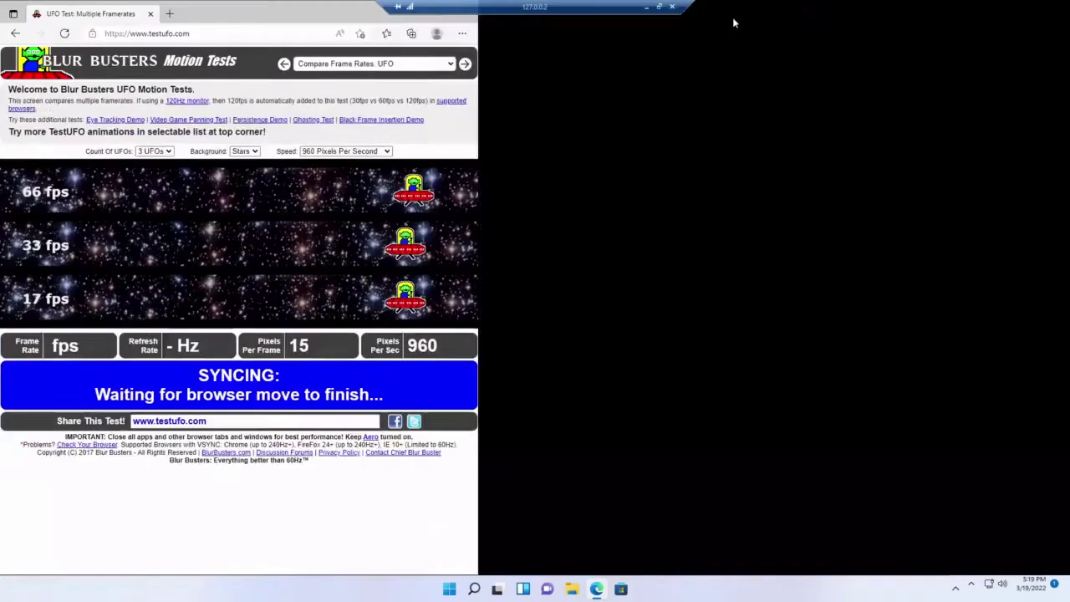
{"action": "key", "text": "super+Up"}
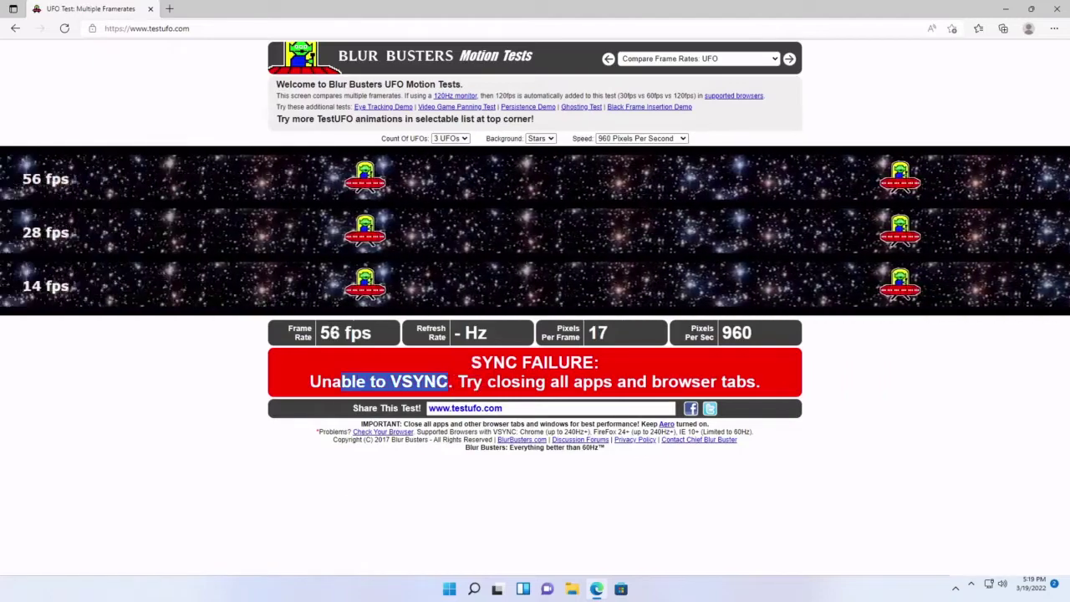
{"action": "double_click", "coordinate": [684, 381]}
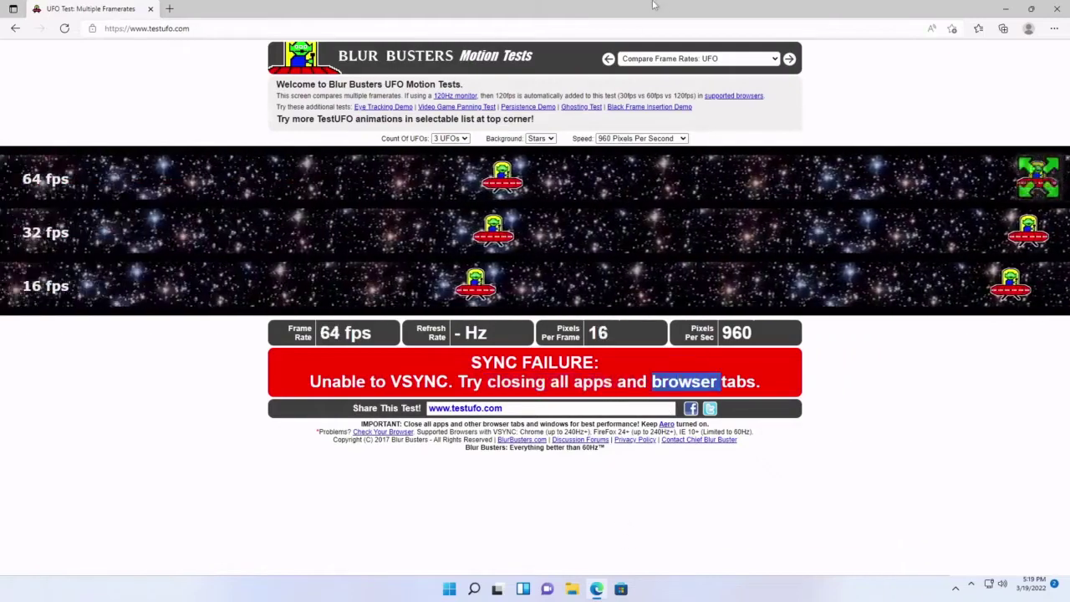
Disconnect the remote session and confirm, returning to the local Advanced display page
{"action": "left_click", "coordinate": [673, 7]}
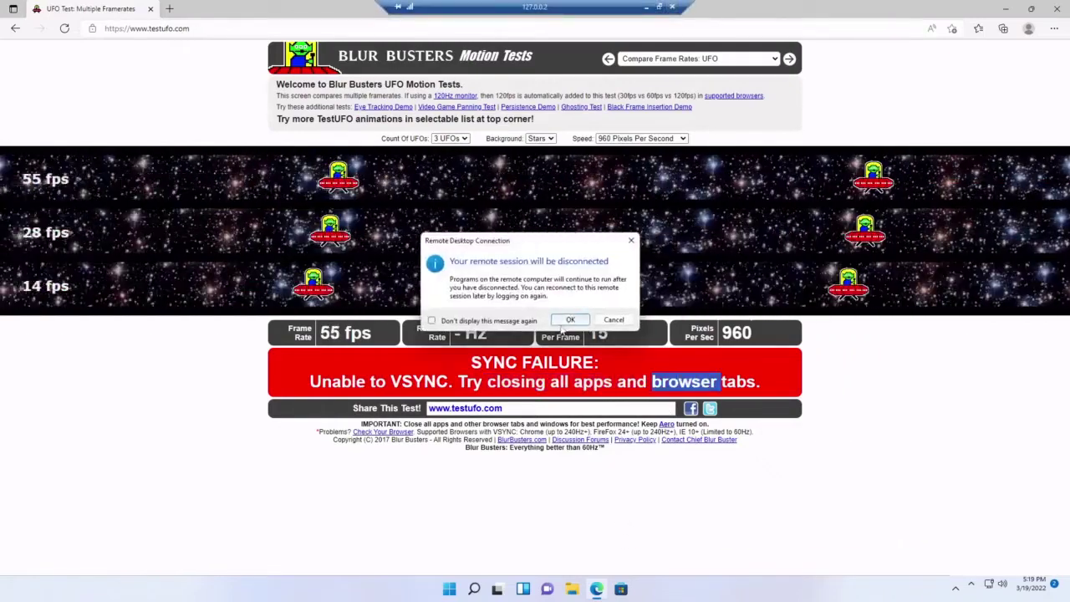
{"action": "left_click", "coordinate": [568, 319]}
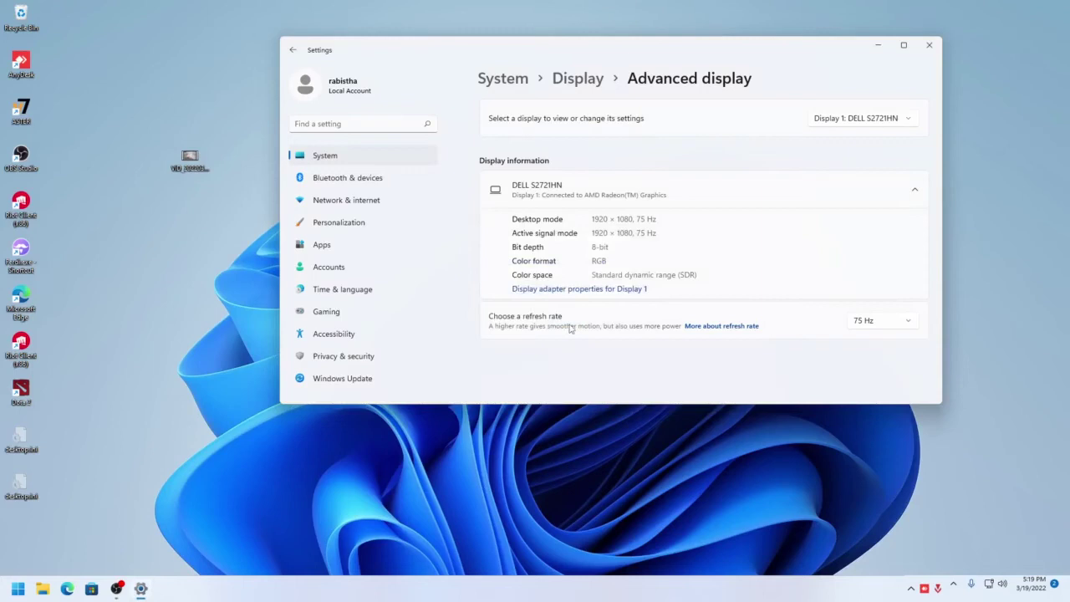